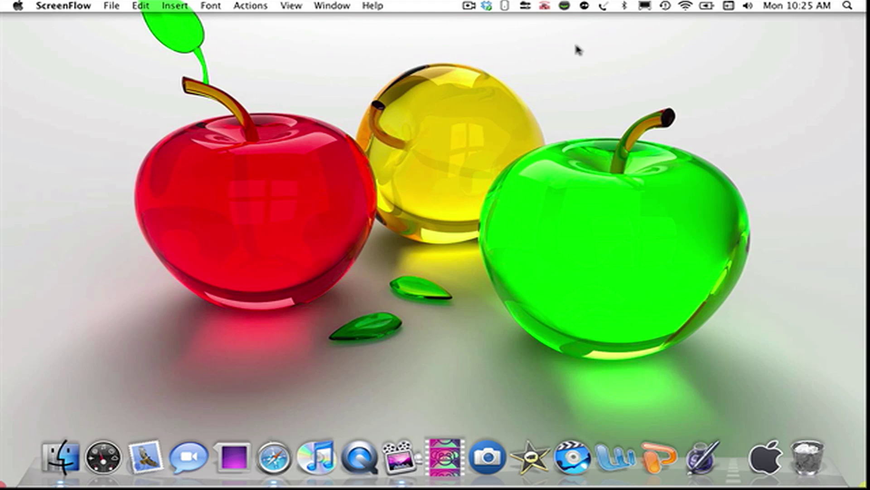
# Open Safari and reopen the SourceForge Video Monkey download page from History.
pyautogui.click(282, 473)
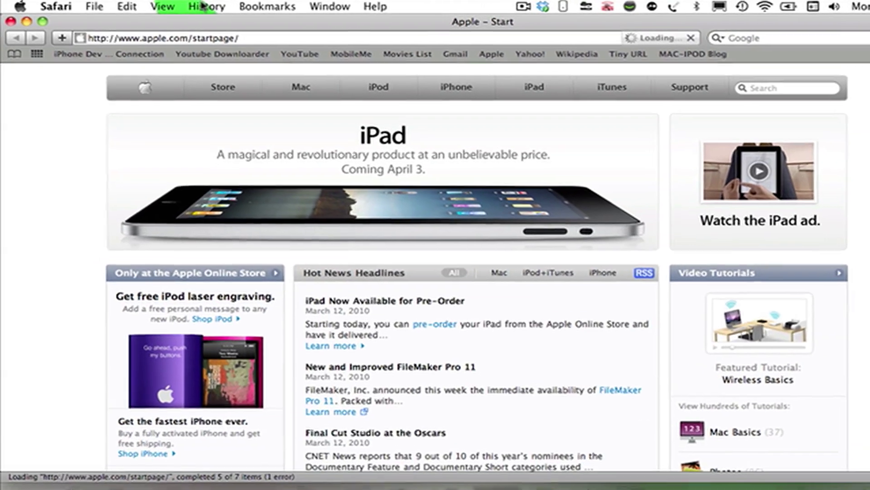
pyautogui.click(203, 5)
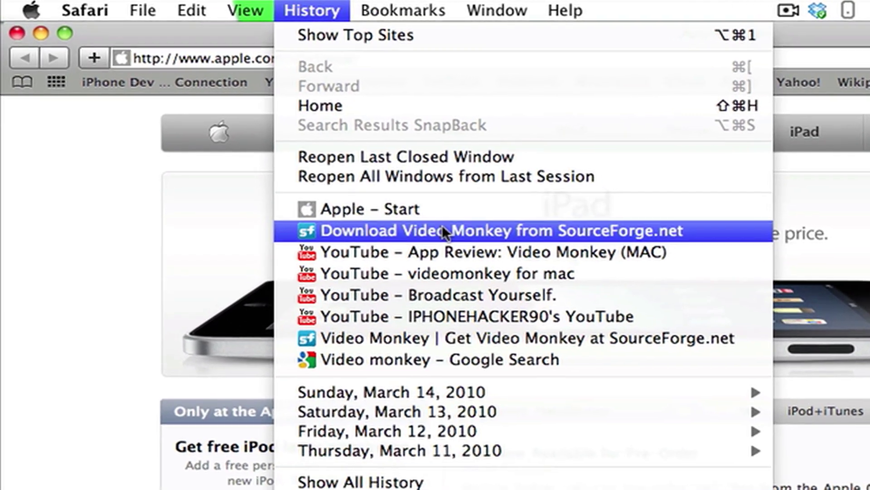
pyautogui.click(417, 217)
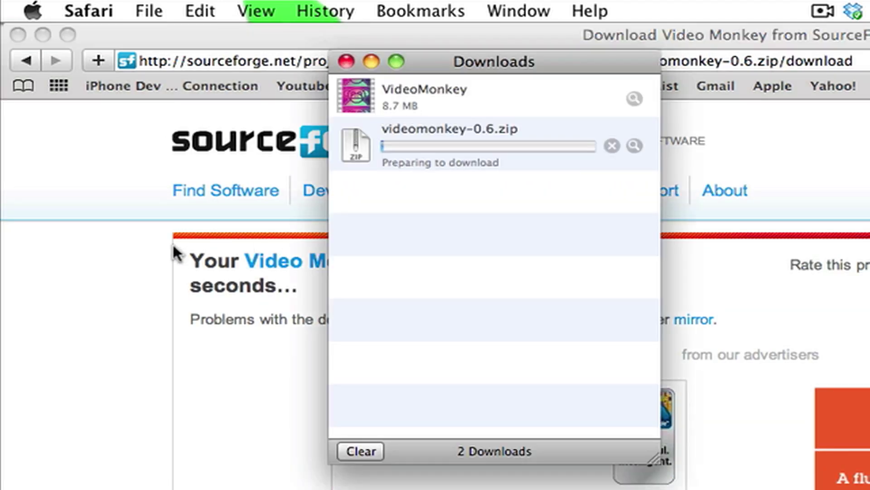
# Stop the videomonkey-0.6.zip download, remove it from the list, and close Downloads.
pyautogui.click(611, 145)
pyautogui.press('Delete')
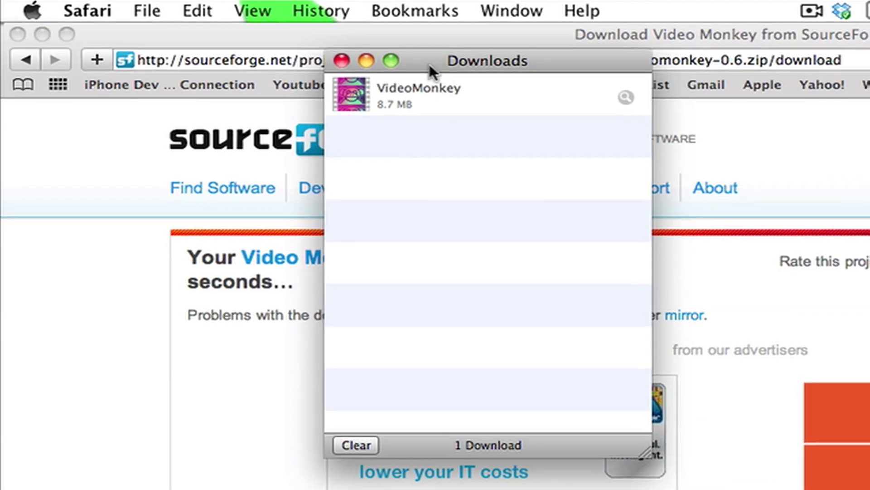
pyautogui.click(342, 60)
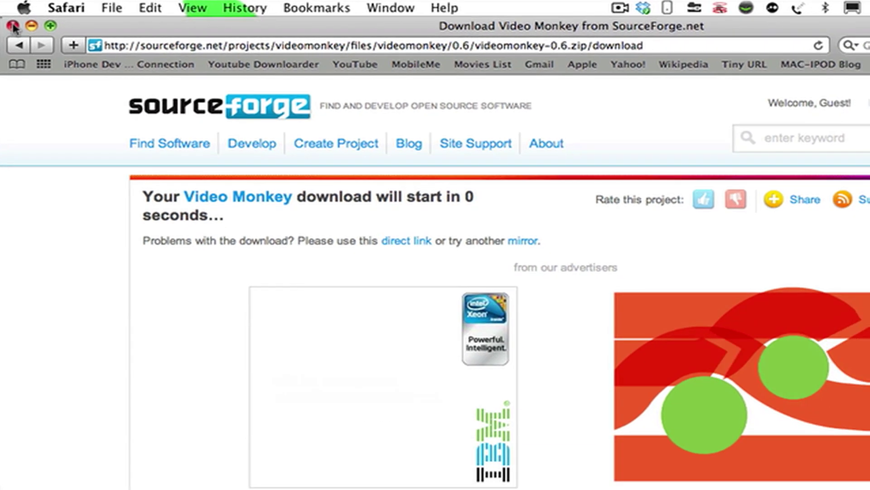
# Close the Safari window and launch Video Monkey from the Dock.
pyautogui.click(14, 29)
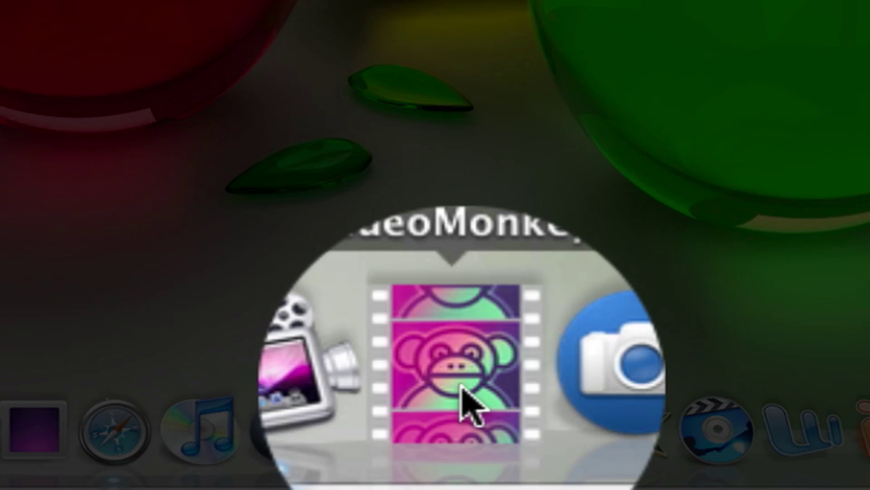
pyautogui.click(462, 388)
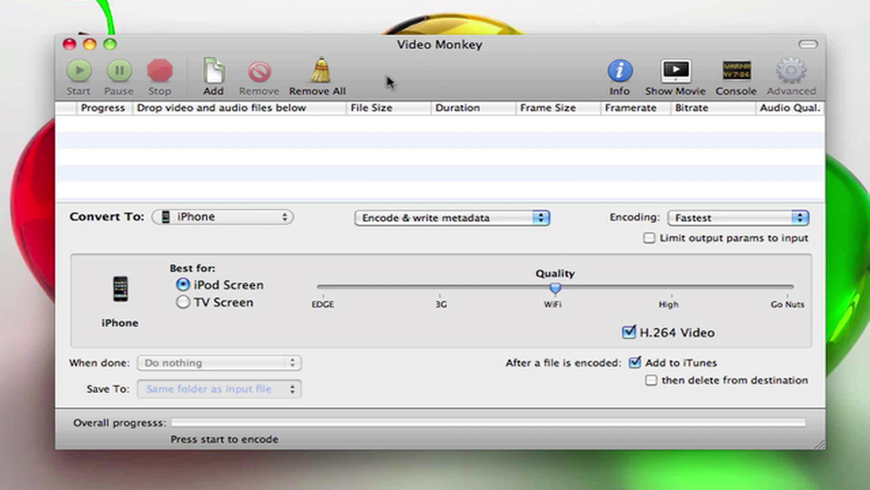
# Open Macintosh HD in a new Finder window and preview iMac Performance Utility Movie.avi.
pyautogui.click(47, 283)
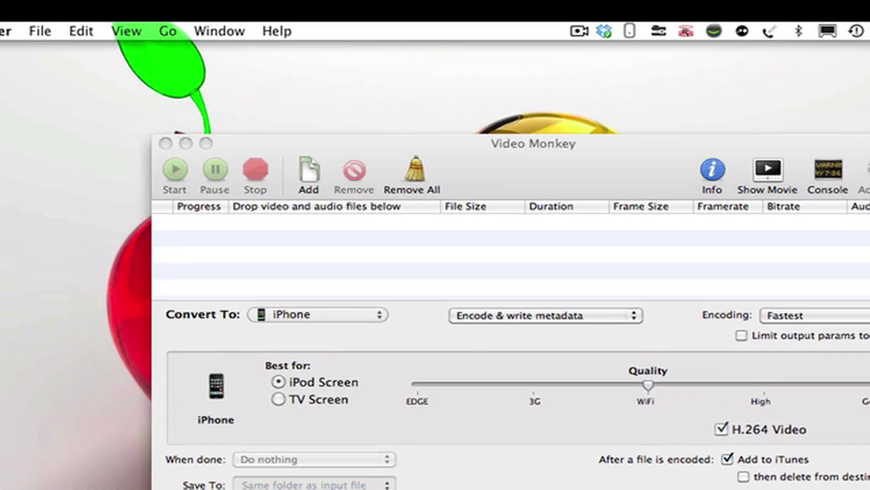
pyautogui.press('super+n')
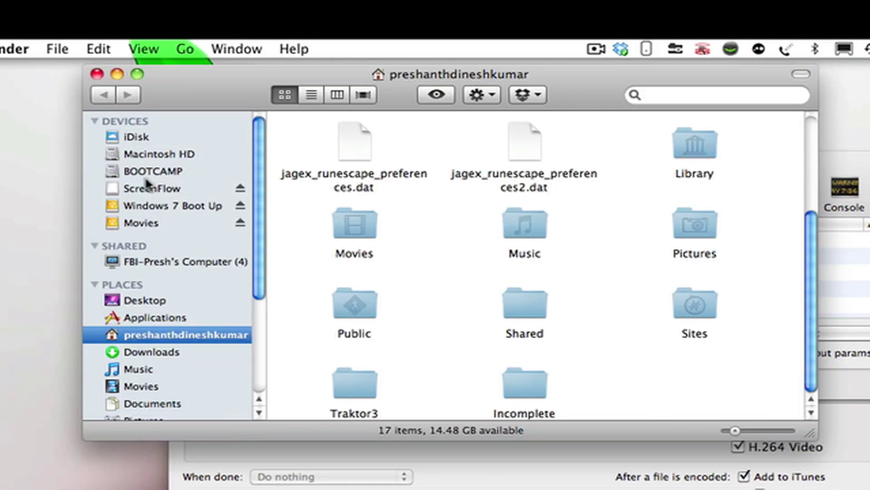
pyautogui.click(155, 154)
pyautogui.click(505, 304)
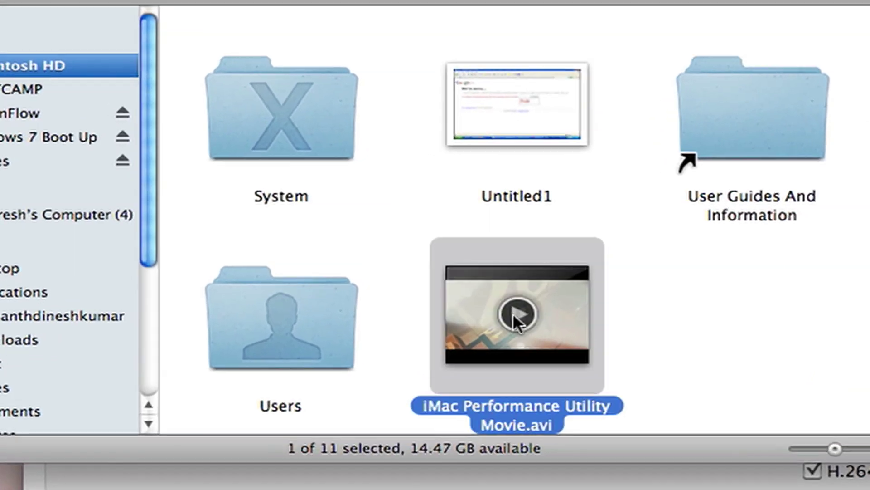
pyautogui.click(505, 308)
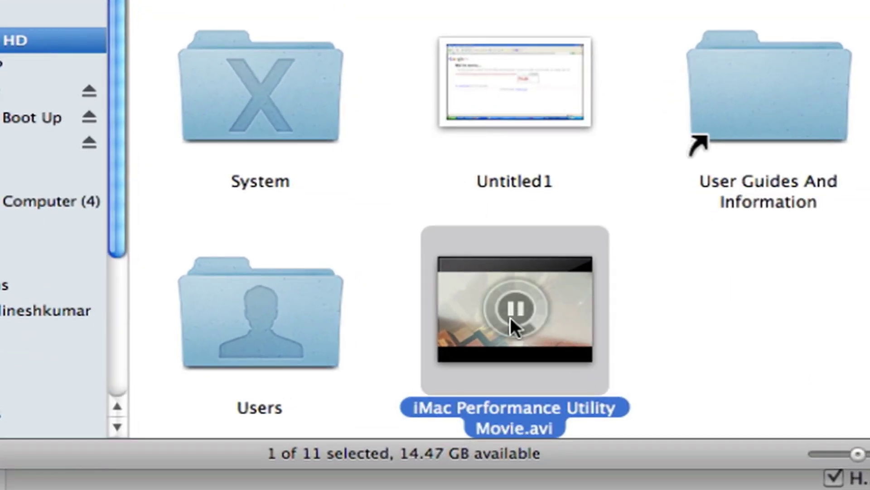
pyautogui.click(511, 307)
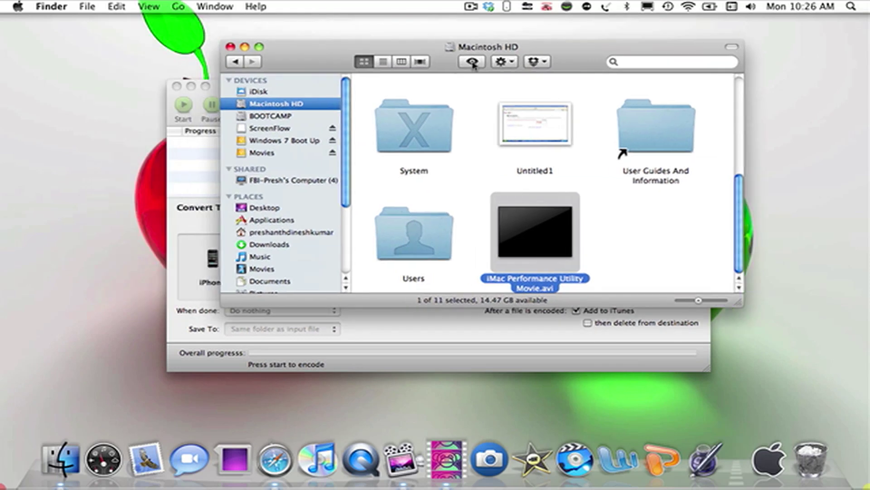
# Drag the movie into Video Monkey's conversion list and bring Video Monkey to the front.
pyautogui.moveTo(339, 37); pyautogui.dragTo(548, 36)
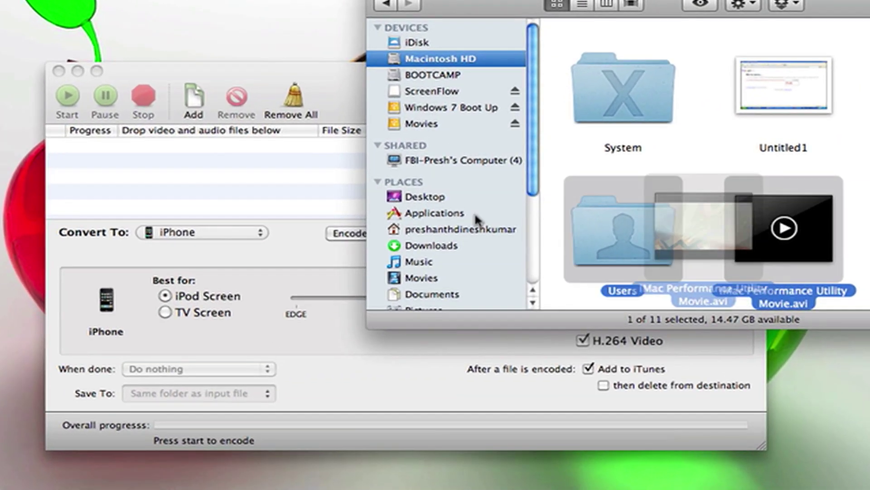
pyautogui.moveTo(475, 213); pyautogui.dragTo(182, 176)
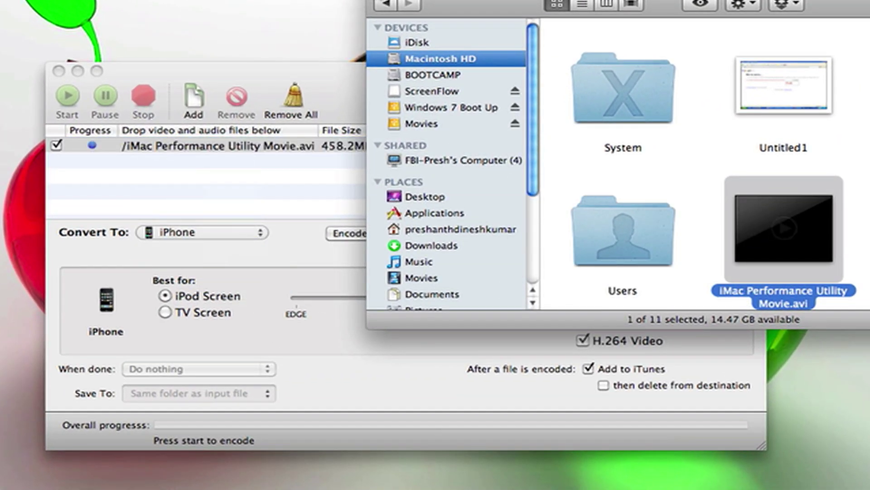
pyautogui.click(358, 73)
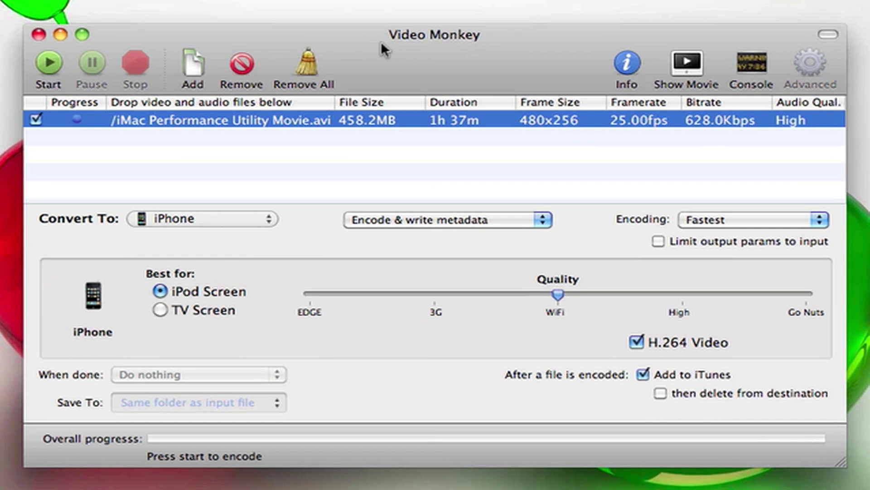
pyautogui.click(154, 218)
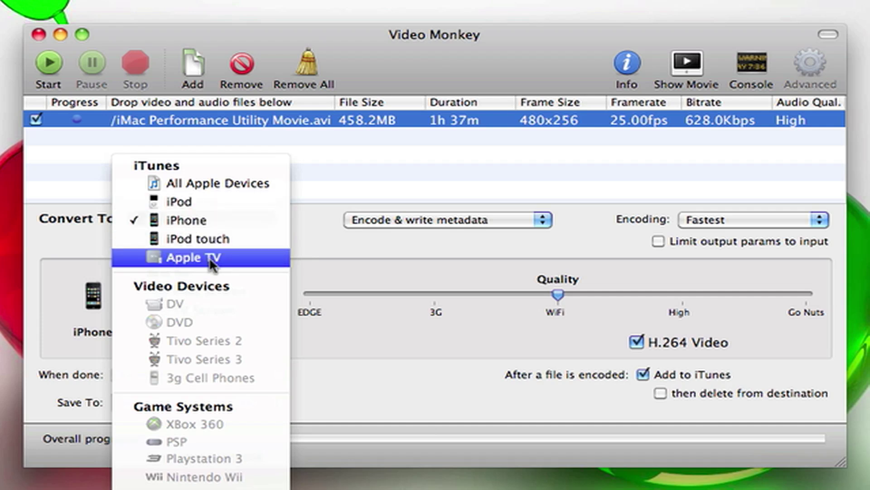
pyautogui.click(217, 221)
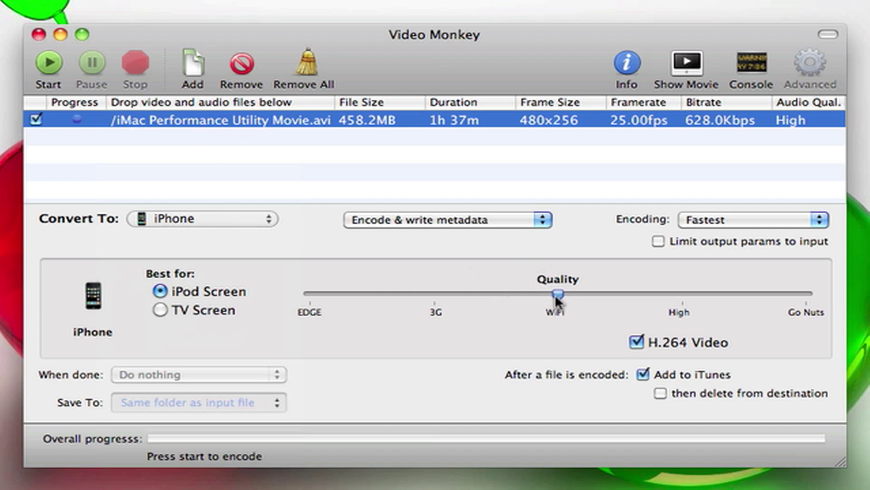
# Compare estimated sizes at 3G, EDGE and Go Nuts, then return quality to WiFi (456.7MB, 625.9Kbps).
pyautogui.moveTo(557, 298); pyautogui.dragTo(434, 298)
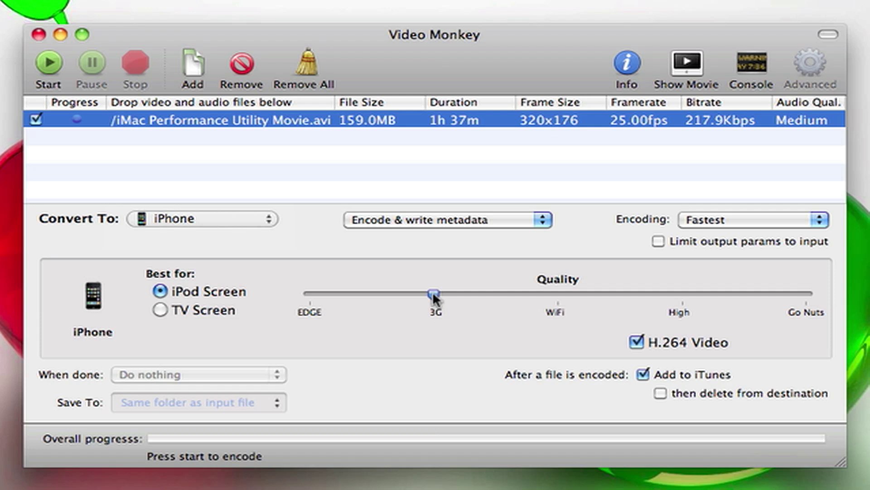
pyautogui.moveTo(435, 295); pyautogui.dragTo(303, 284)
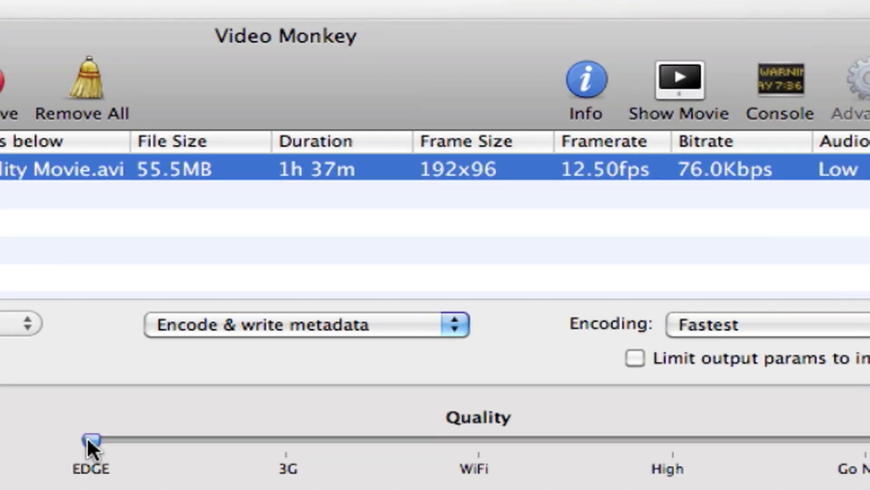
pyautogui.moveTo(309, 293); pyautogui.dragTo(562, 314)
pyautogui.moveTo(488, 481); pyautogui.dragTo(477, 484)
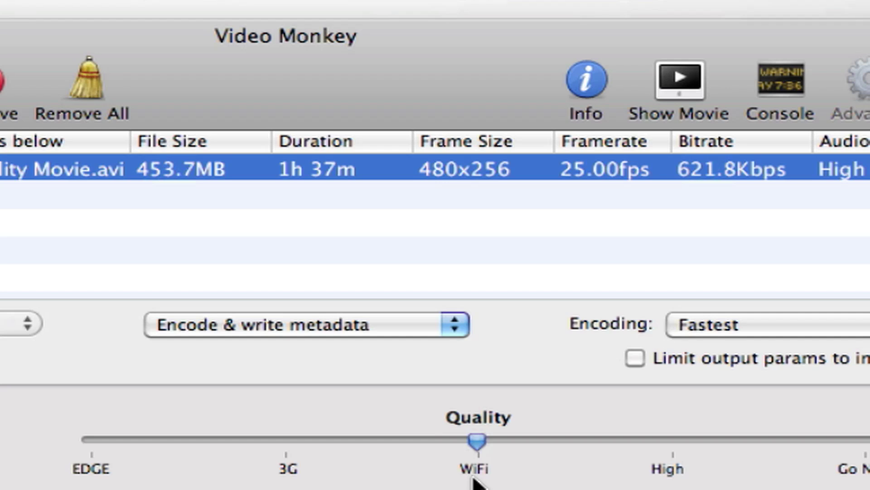
pyautogui.moveTo(474, 480); pyautogui.dragTo(864, 440)
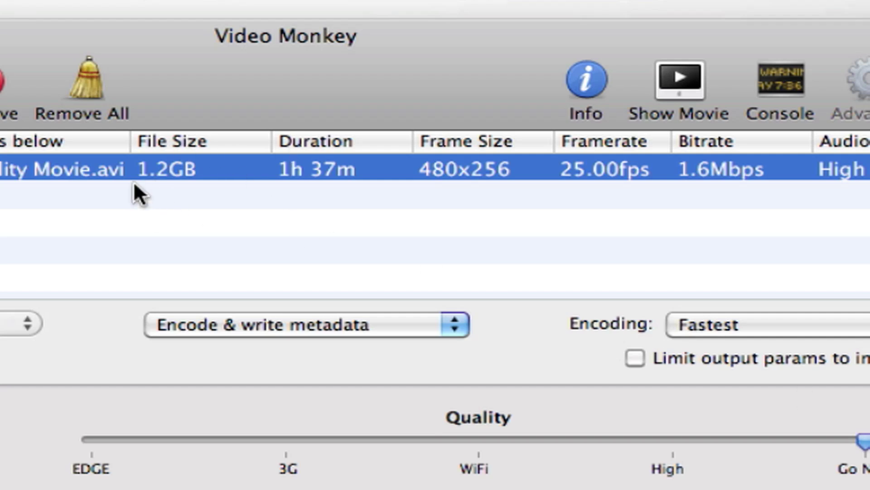
pyautogui.moveTo(863, 440); pyautogui.dragTo(480, 433)
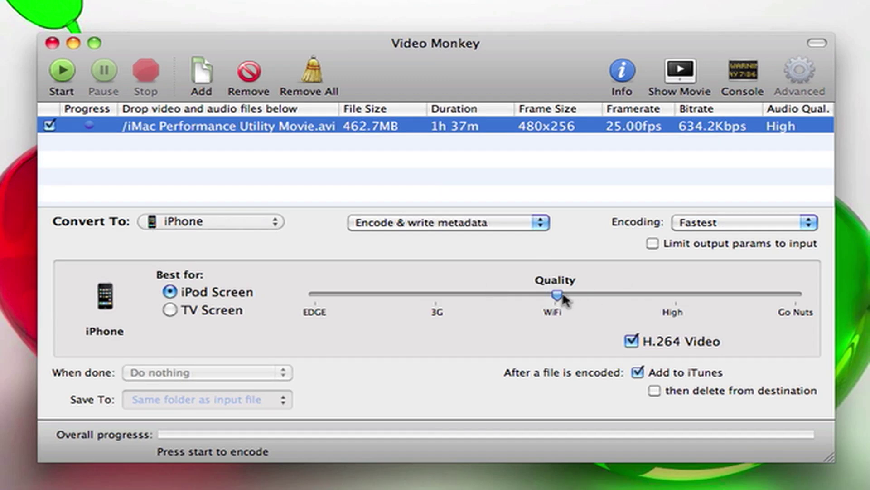
pyautogui.moveTo(557, 294); pyautogui.dragTo(555, 295)
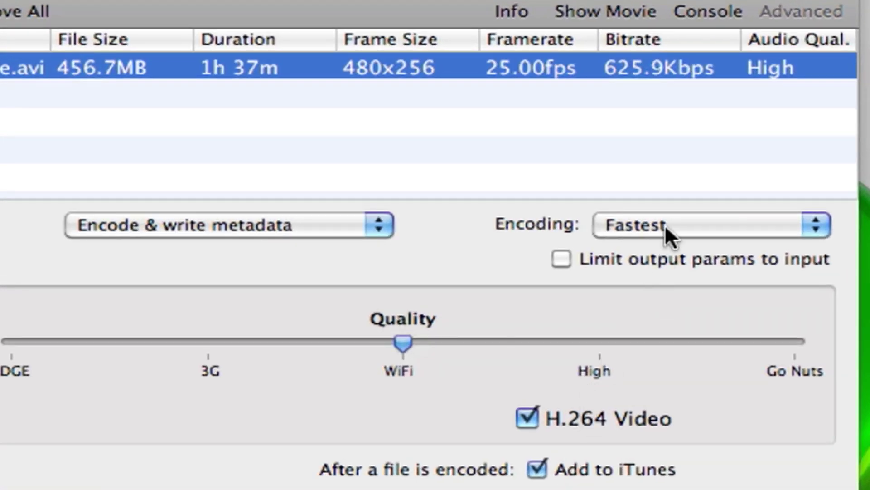
pyautogui.click(665, 225)
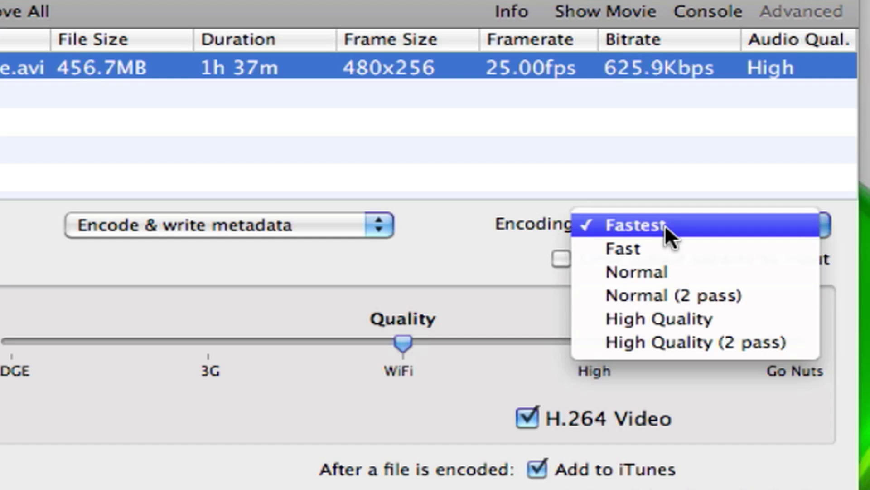
pyautogui.click(499, 217)
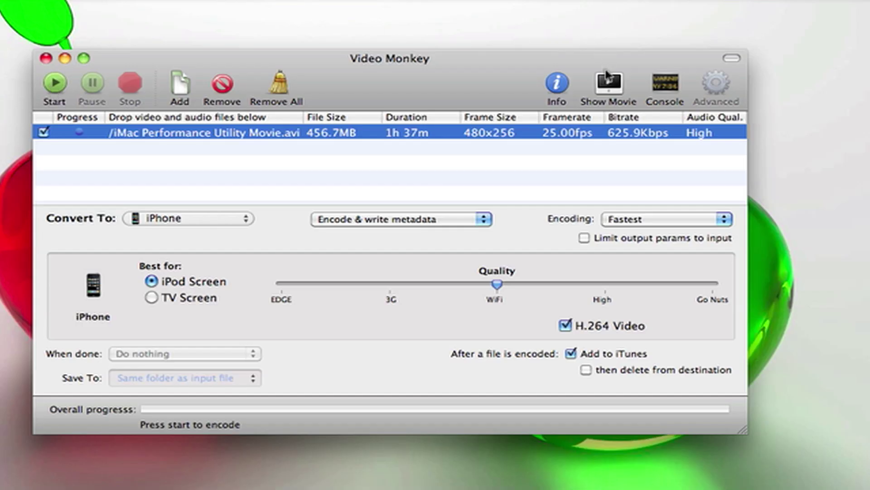
# Preview the movie, then start encoding it and stop after about a minute.
pyautogui.click(607, 74)
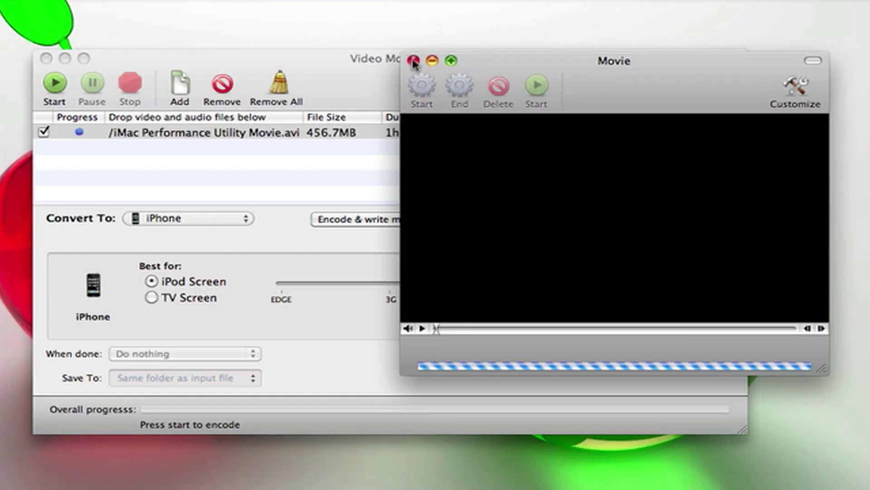
pyautogui.click(414, 61)
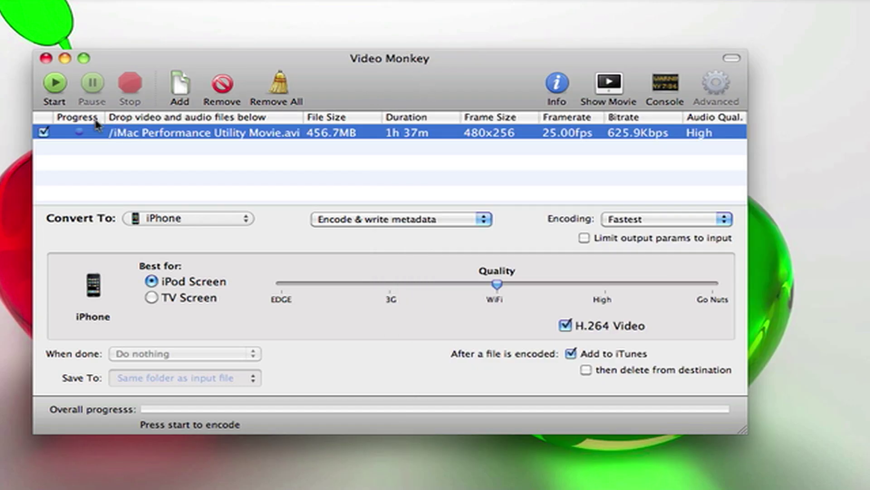
pyautogui.click(55, 83)
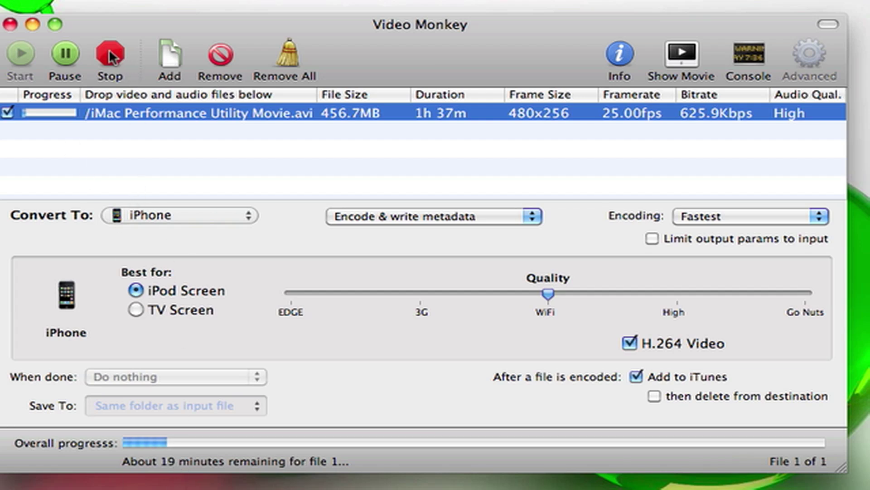
pyautogui.click(109, 54)
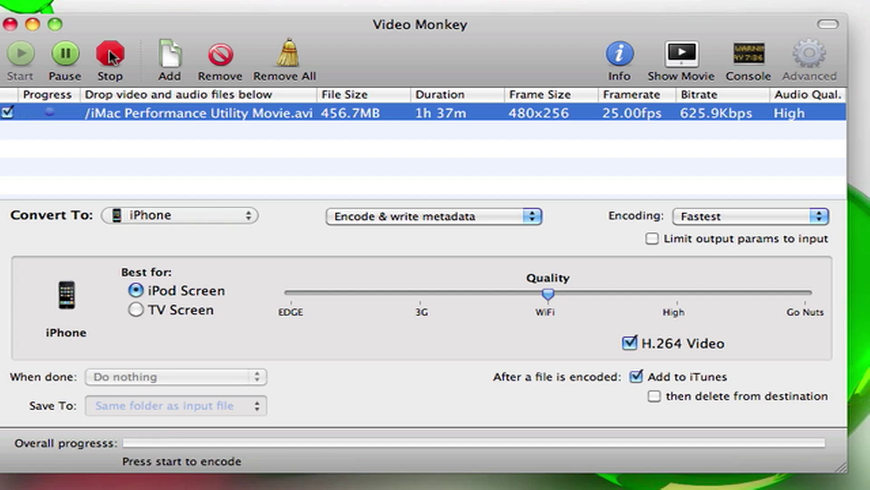